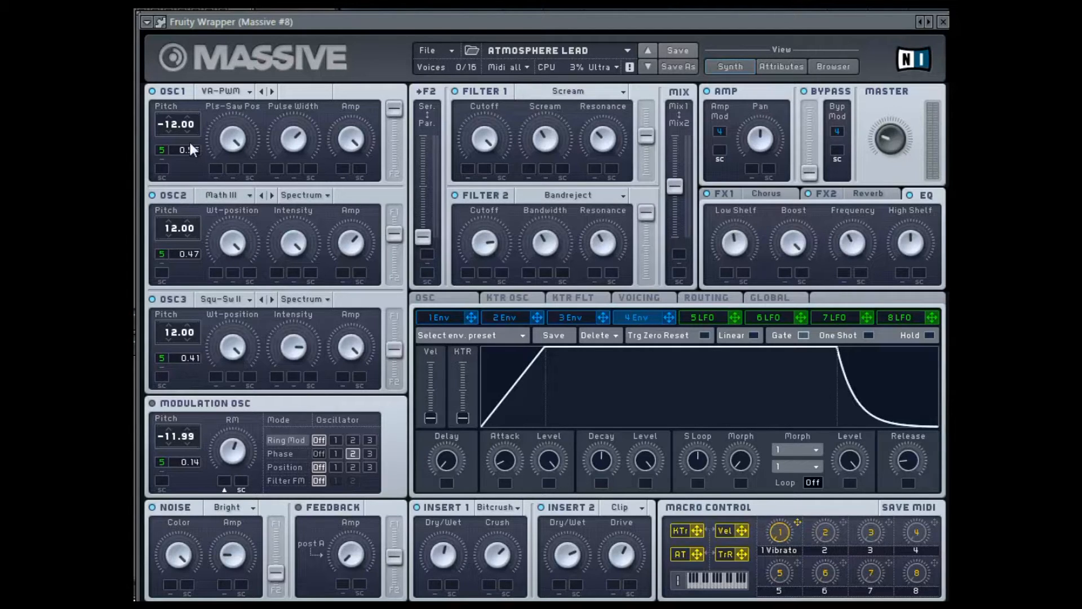
Set the oscillator wavetables to Pulse-Saw PWM for OSC1, Roughmath III for OSC2 and Square-Saw II for OSC3.
left_click(223, 91)
left_click(238, 111)
left_click(241, 195)
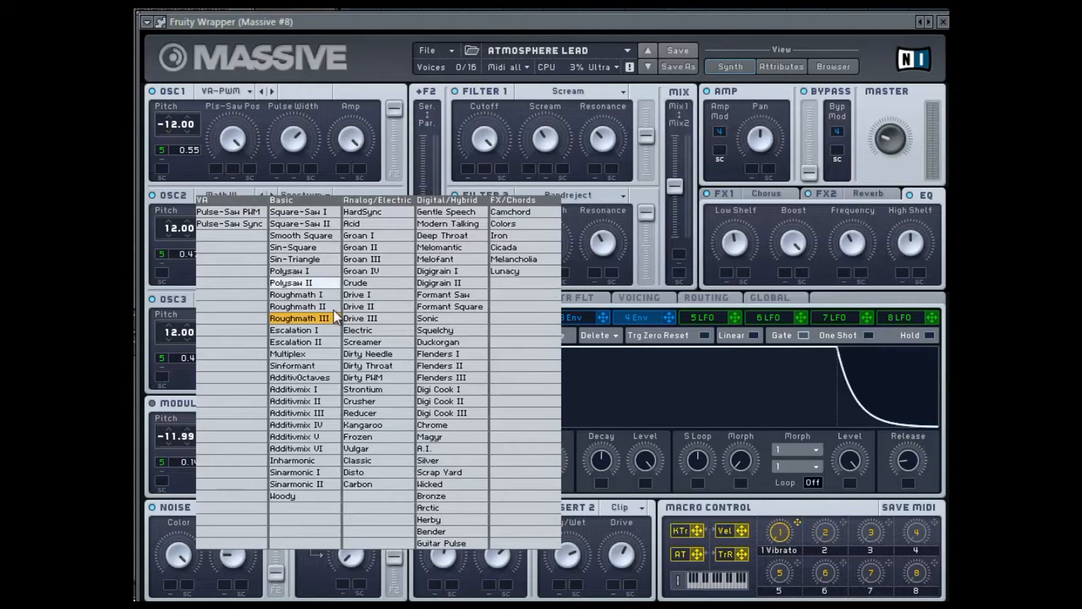
left_click(329, 320)
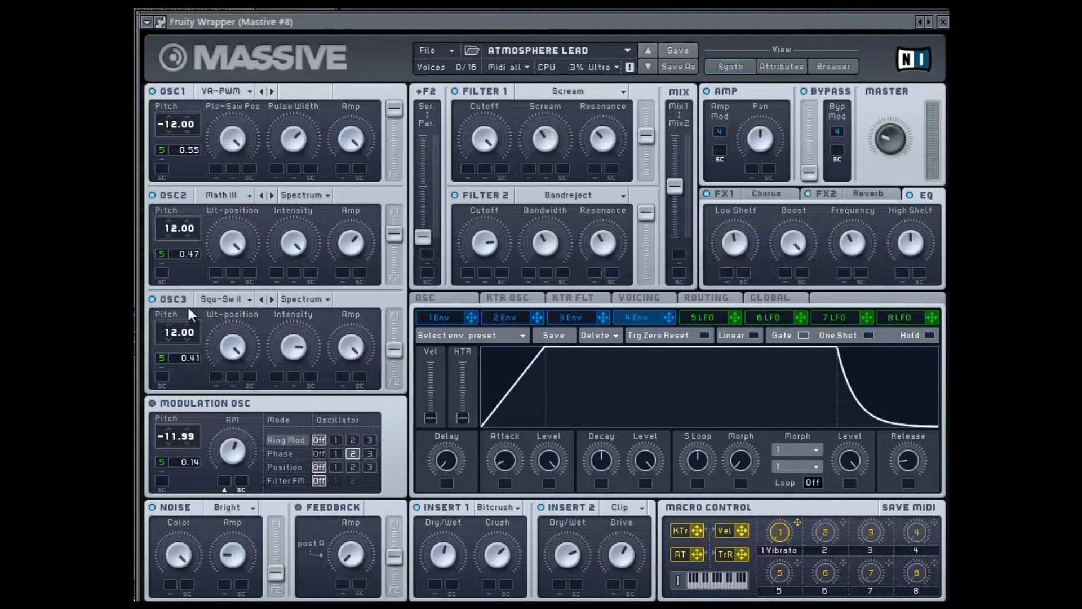
left_click(228, 305)
left_click(338, 280)
Set Insert 1 to Bitcrusher and Insert 2 to Hardclipper.
left_click(509, 510)
left_click(514, 538)
left_click(640, 511)
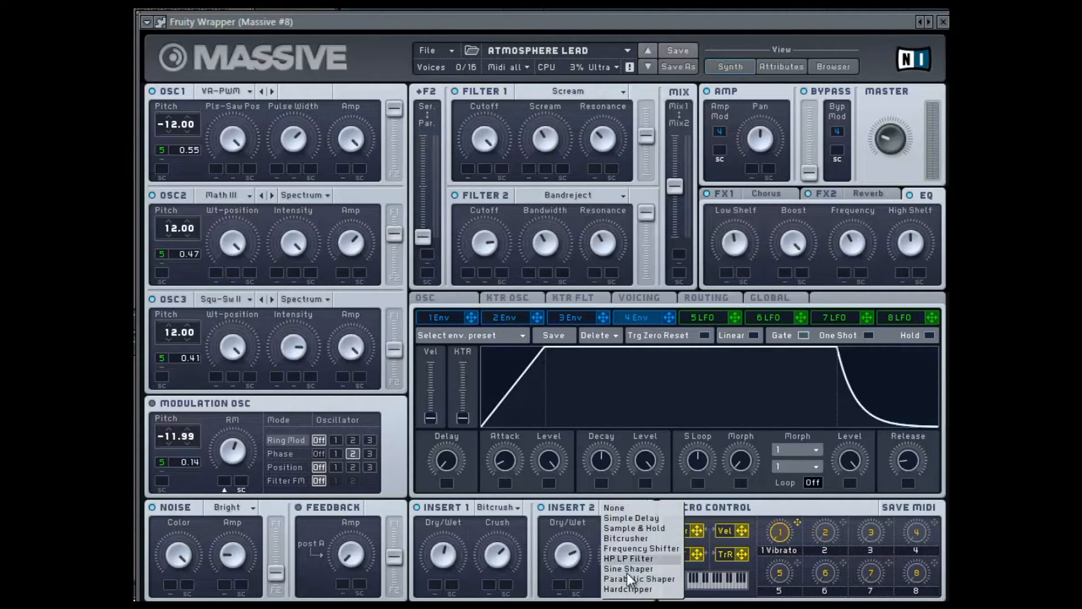
left_click(607, 547)
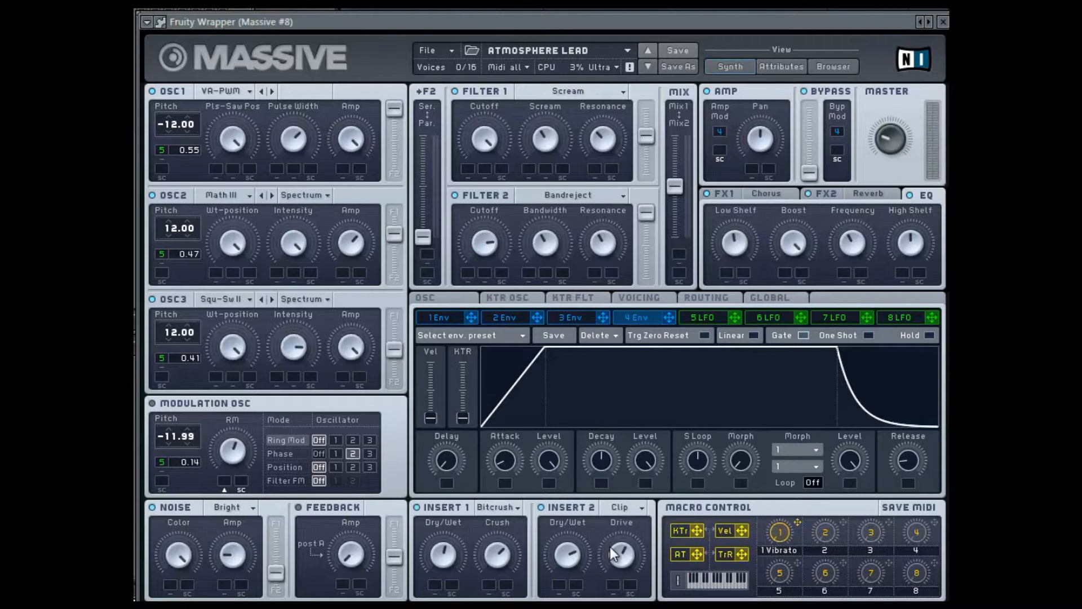
Review the lead patch's FX1 chorus, FX2 reverb and EQ settings.
left_click(733, 196)
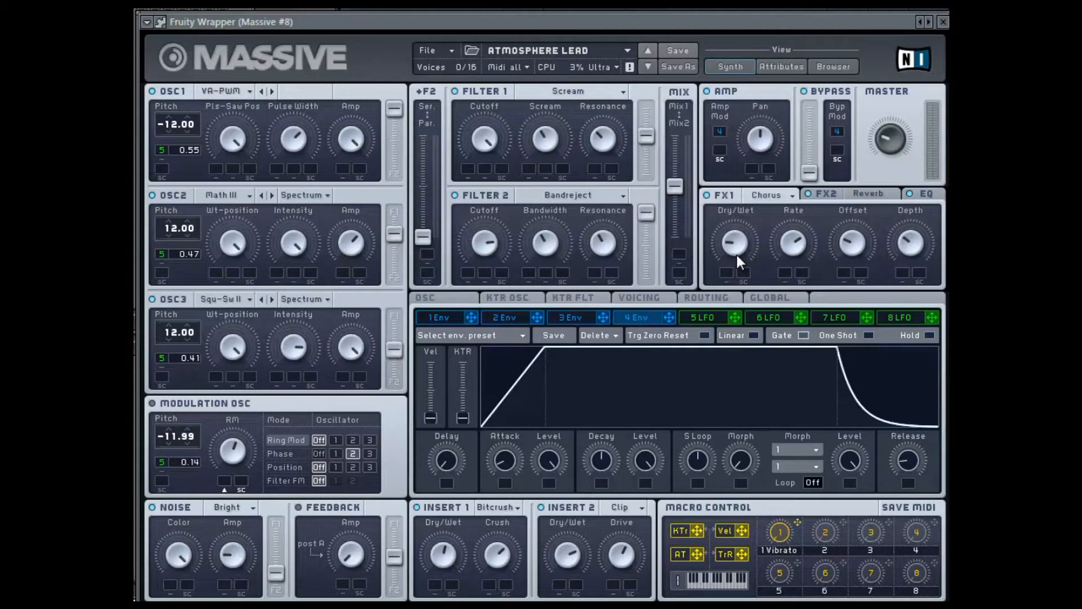
left_click(832, 191)
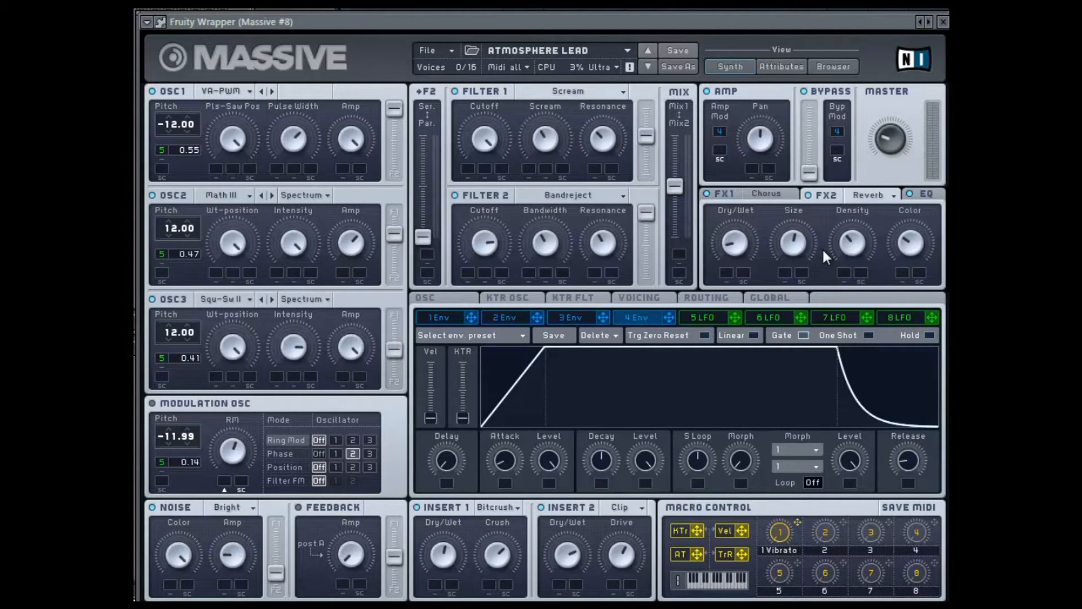
left_click(929, 194)
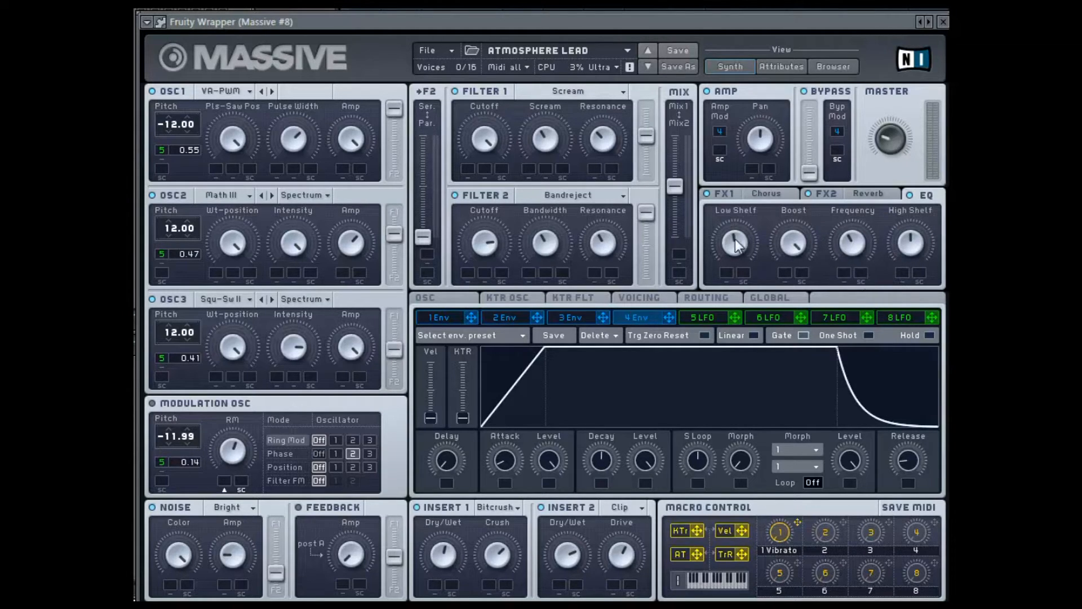
Set Filter 1 to the Scream type and Filter 2 to Bandreject.
left_click(579, 98)
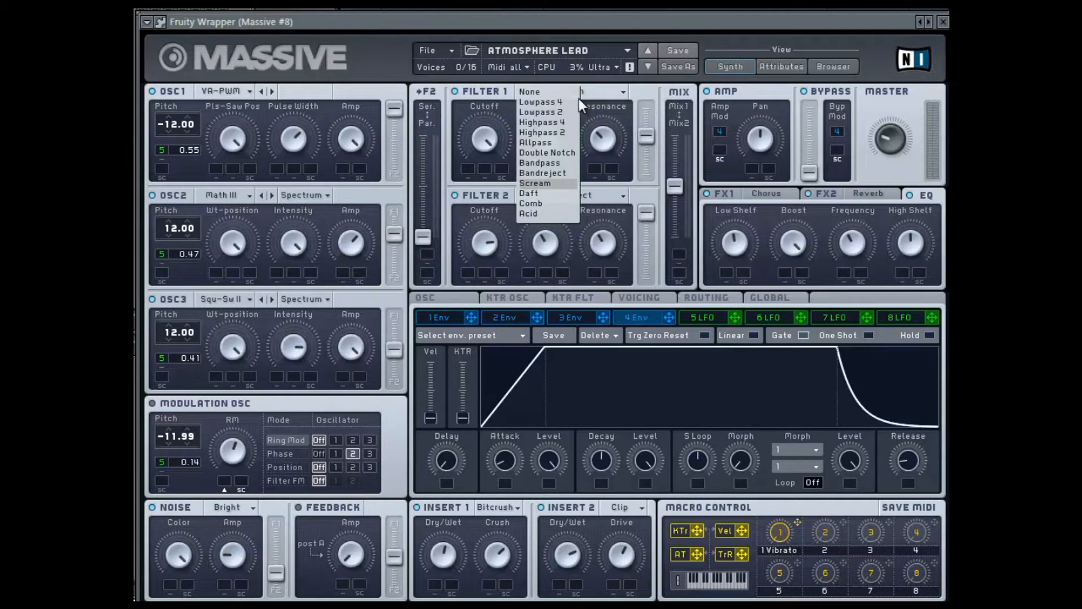
left_click(541, 185)
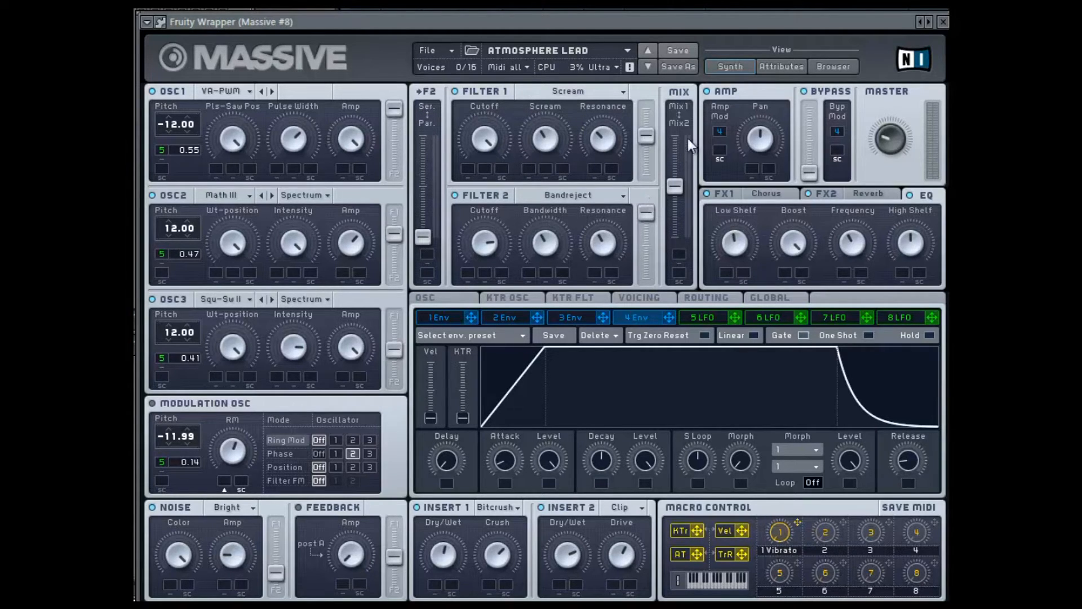
left_click(586, 194)
left_click(531, 277)
Examine the lead patch's voicing and oscillator settings, LFO 5 with its pitch modulation, and envelope 4.
left_click(641, 297)
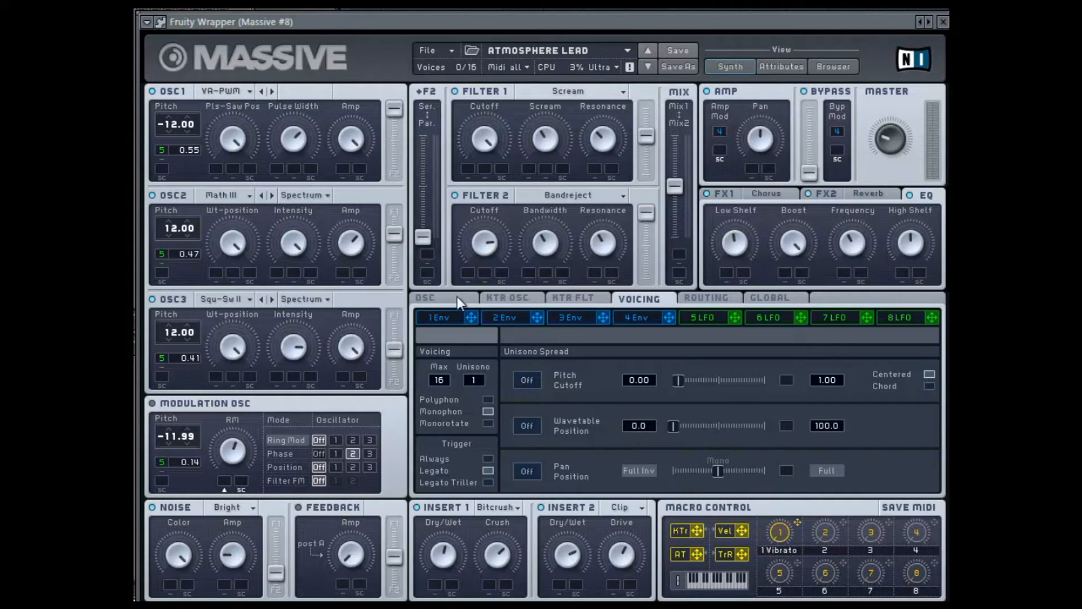
left_click(441, 300)
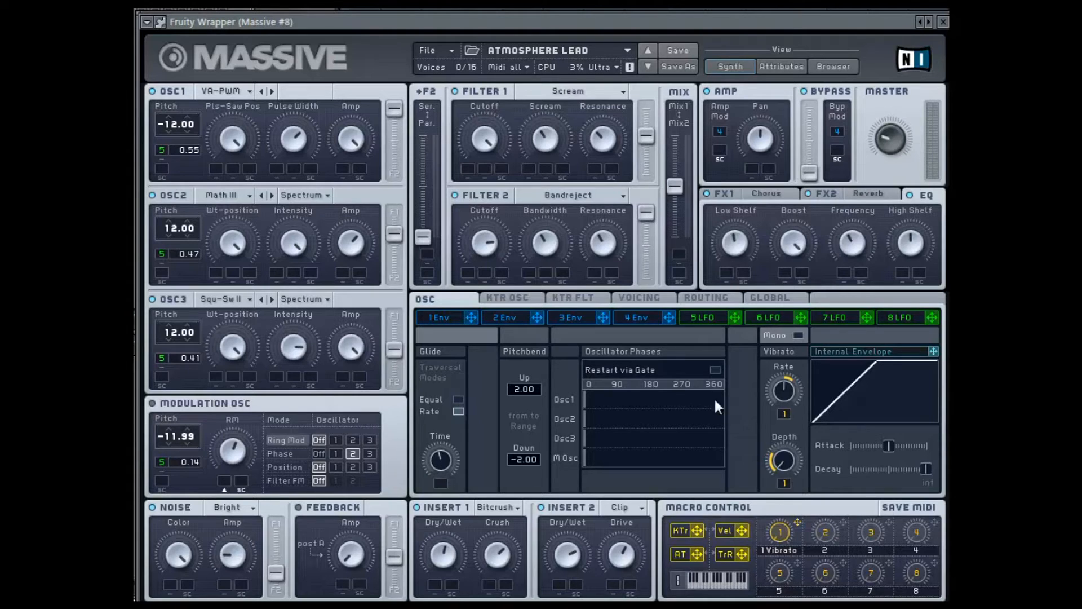
left_click(698, 318)
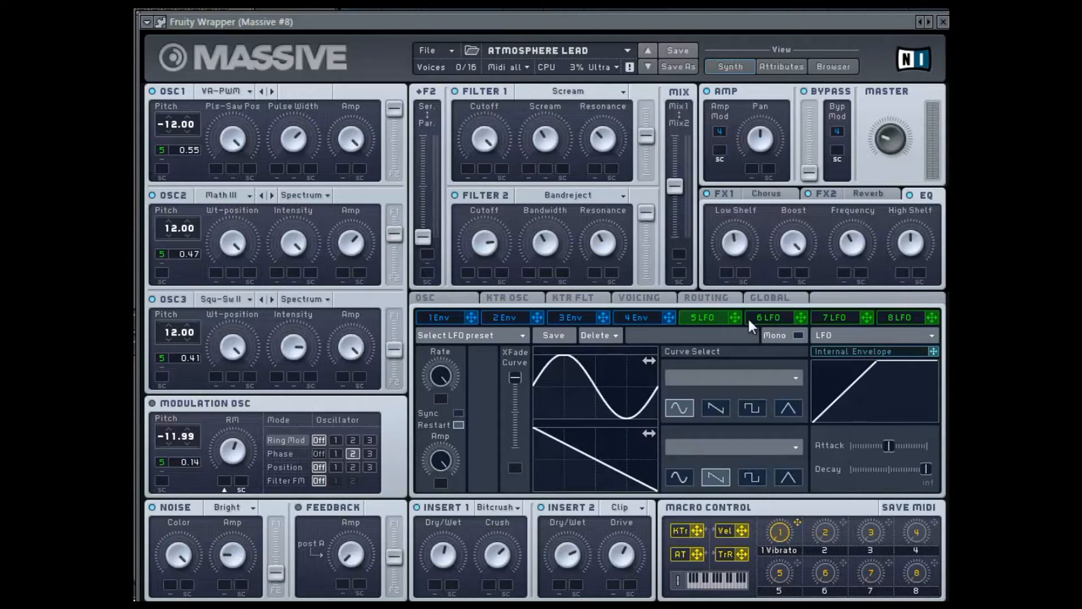
left_click_drag(320, 184, 157, 150)
left_click(642, 319)
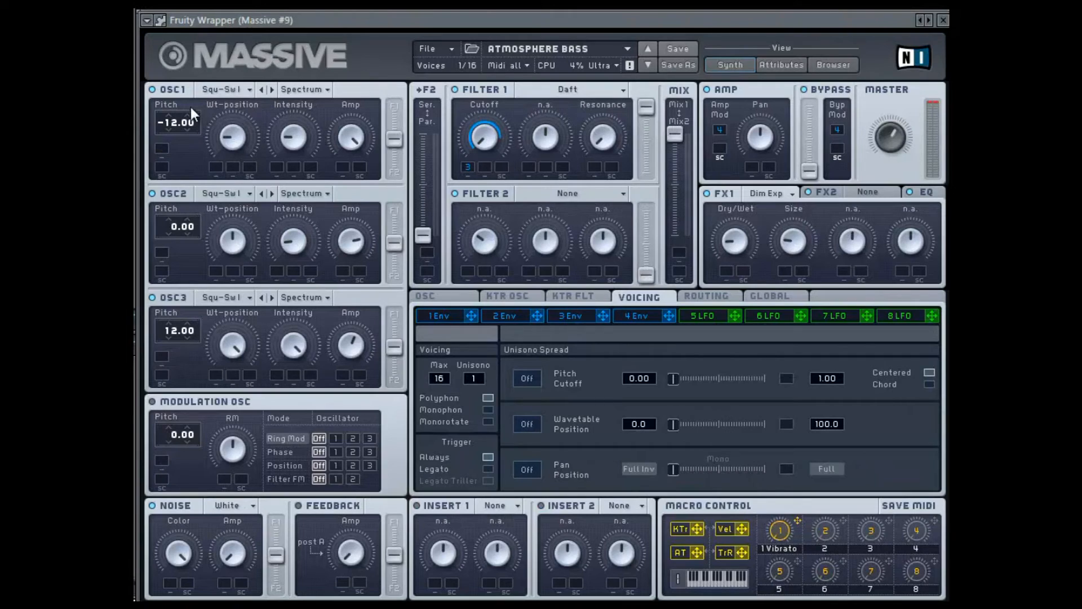
Set the wavetables of OSC1 and OSC2 in the Atmosphere Bass patch to Square-Saw I.
left_click(229, 92)
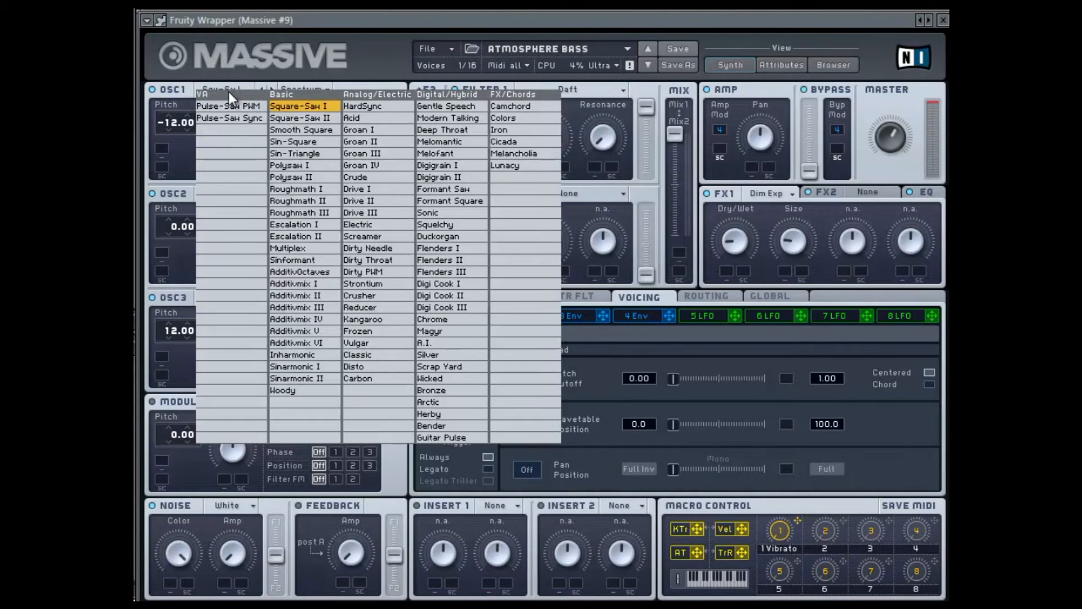
left_click(298, 106)
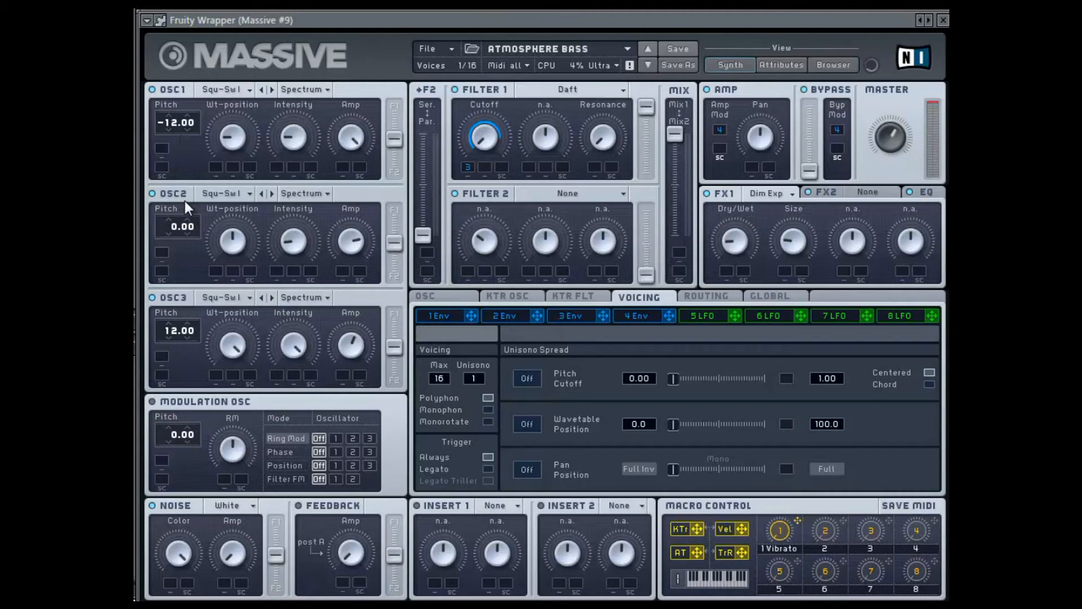
left_click(226, 199)
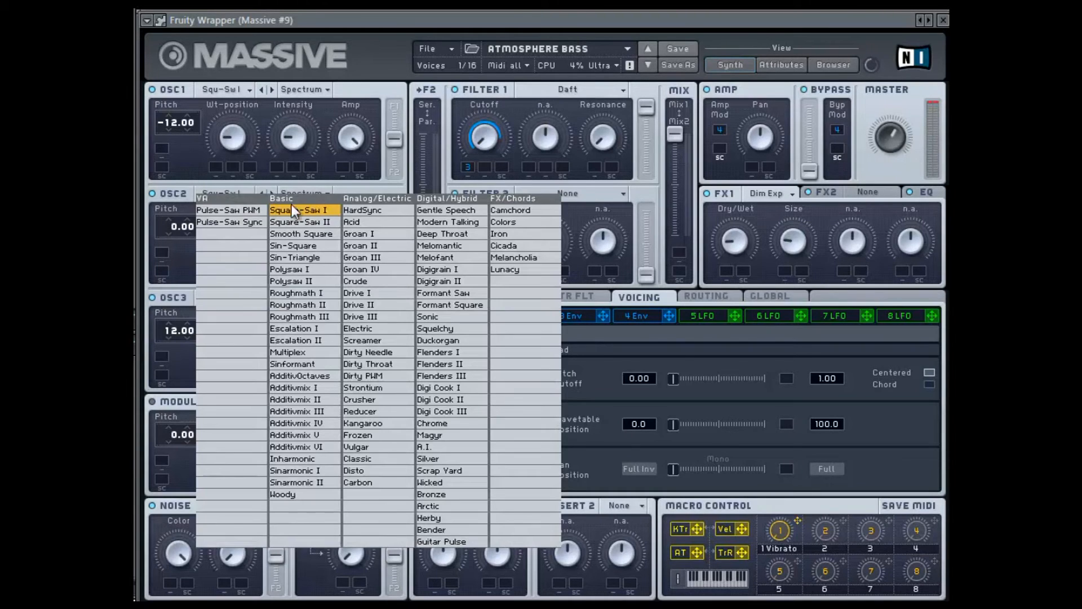
left_click(309, 207)
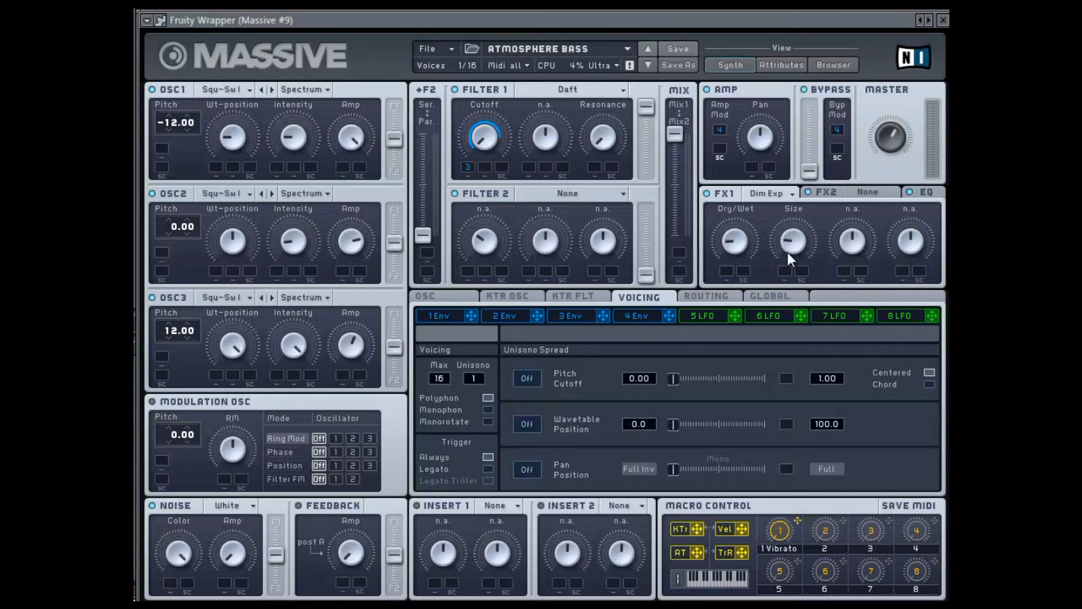
Set the FX1 effect to Dimension Expander and show the EQ settings.
left_click(780, 192)
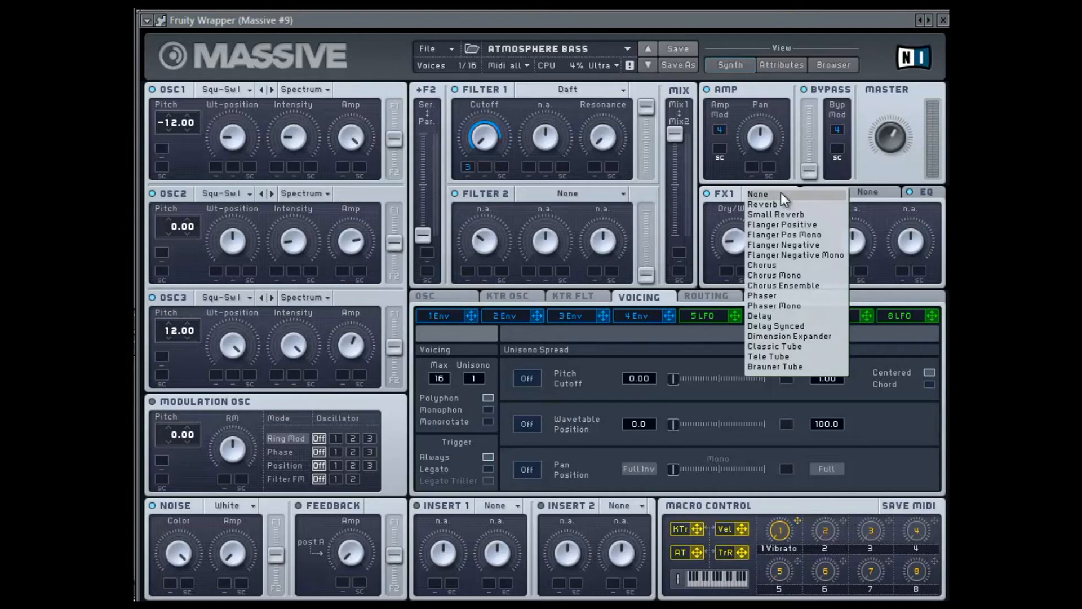
left_click(782, 336)
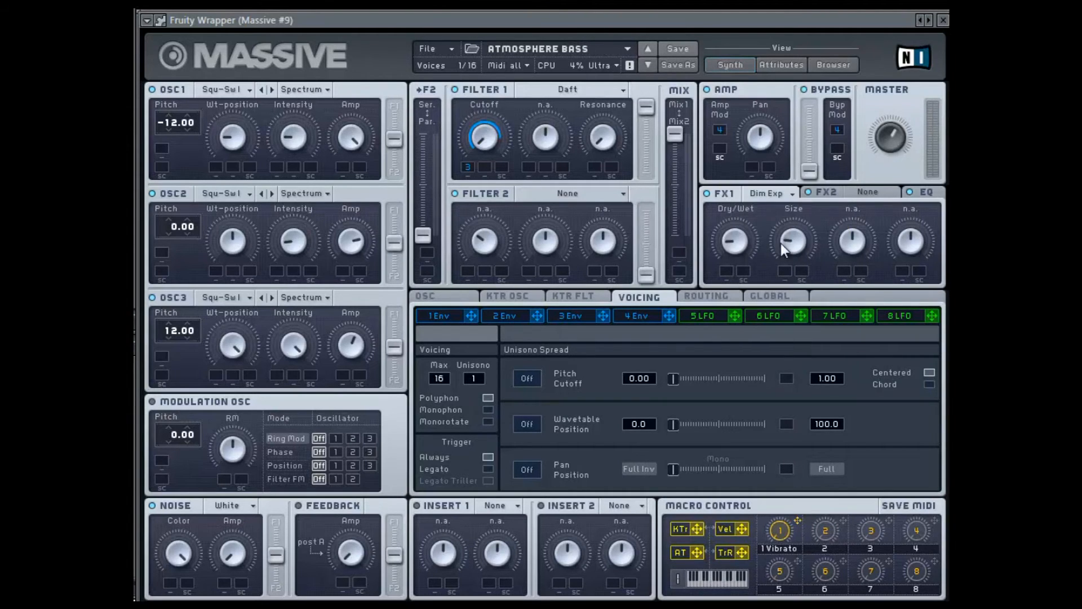
left_click(936, 192)
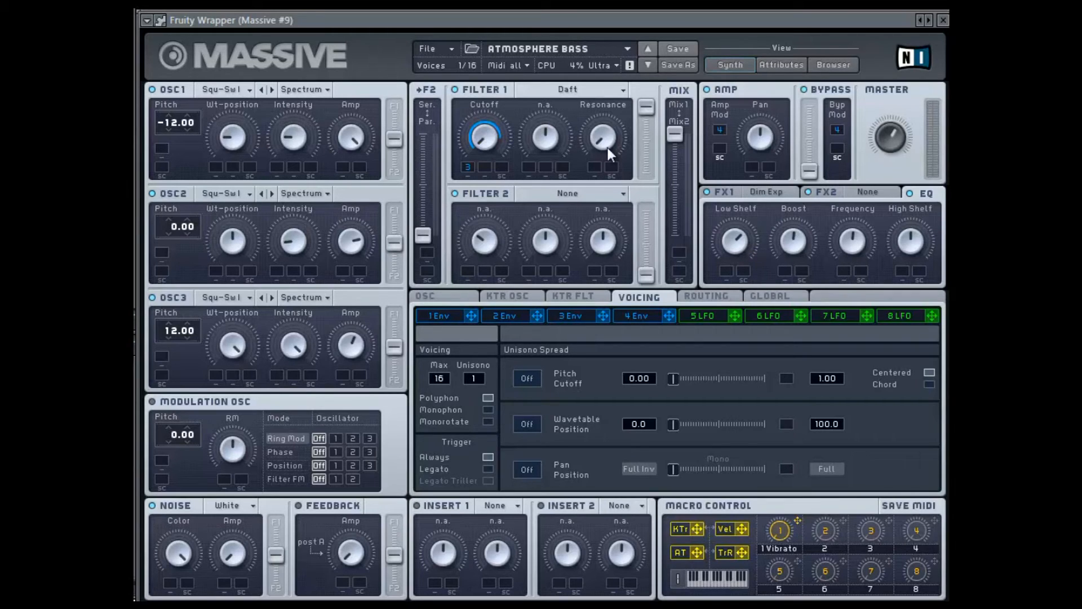
Set Filter 1 to the Daft type and assign envelope 3 to modulate its cutoff.
left_click(534, 91)
left_click(526, 192)
left_click(593, 317)
left_click_drag(601, 318, 502, 198)
left_click_drag(471, 161, 471, 161)
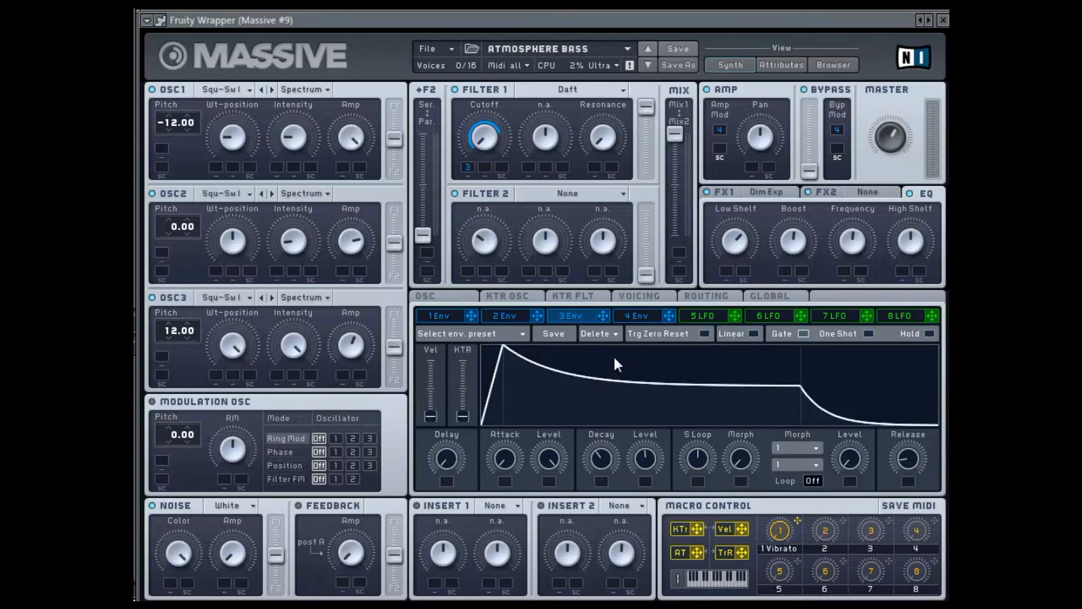
Examine the bass patch's voicing options, oscillator glide and phase settings, and the shape of envelope 4.
left_click(649, 294)
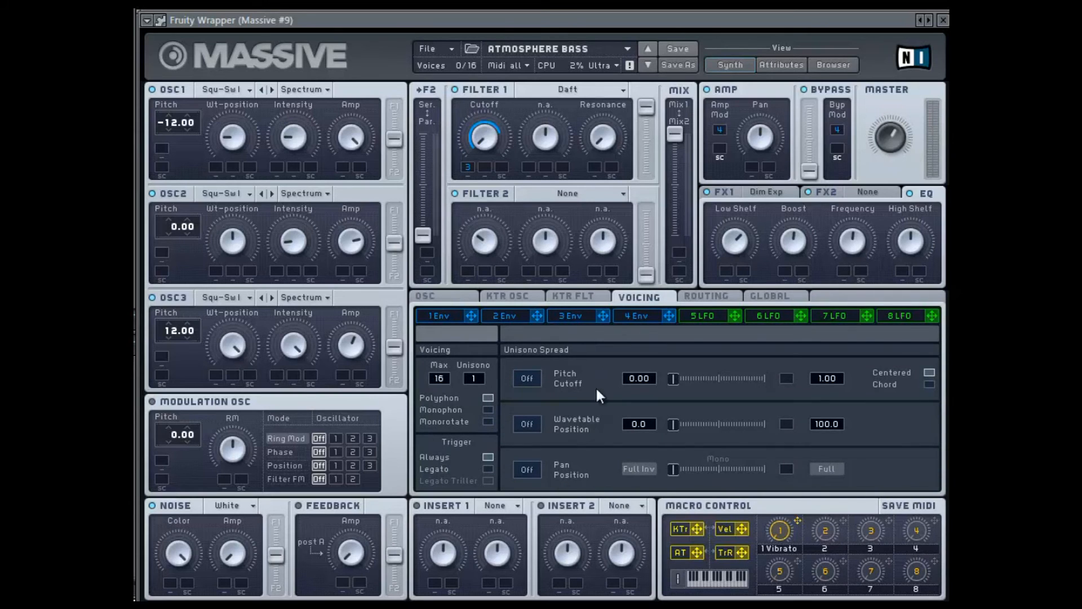
left_click(455, 299)
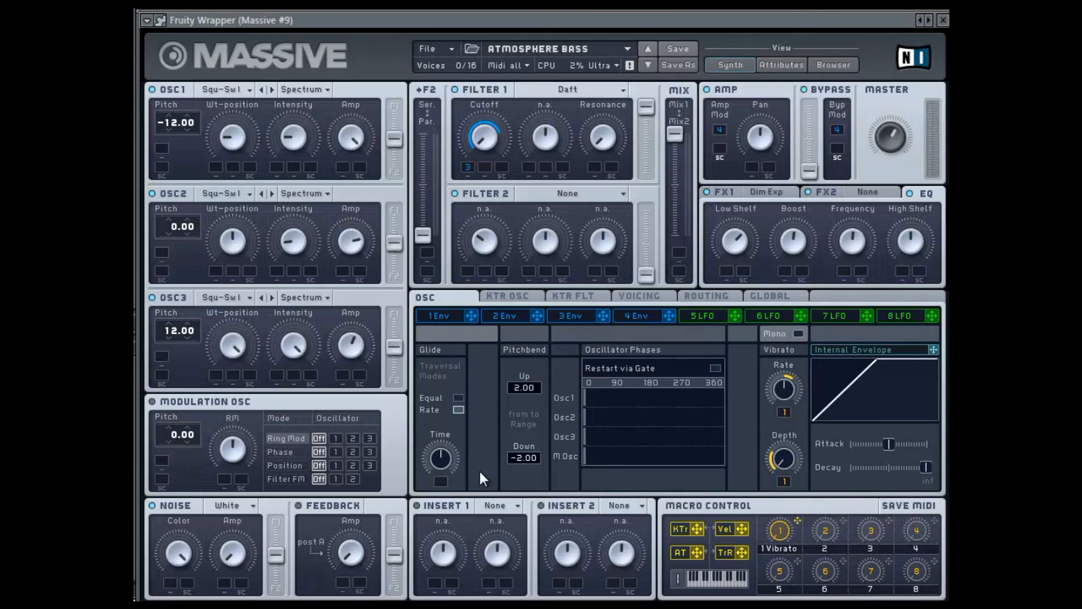
left_click(642, 299)
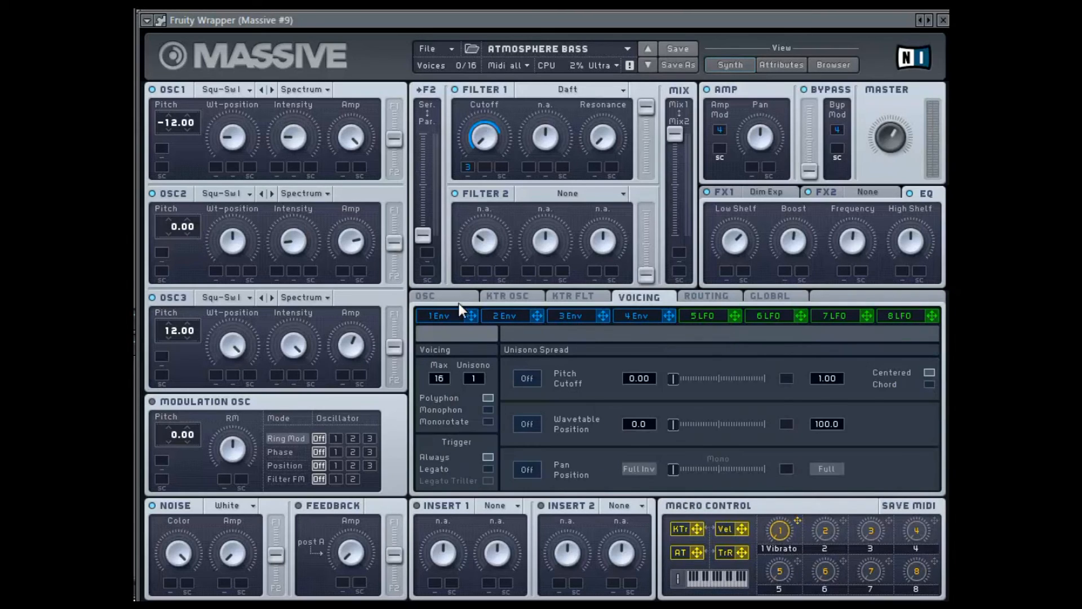
left_click(460, 302)
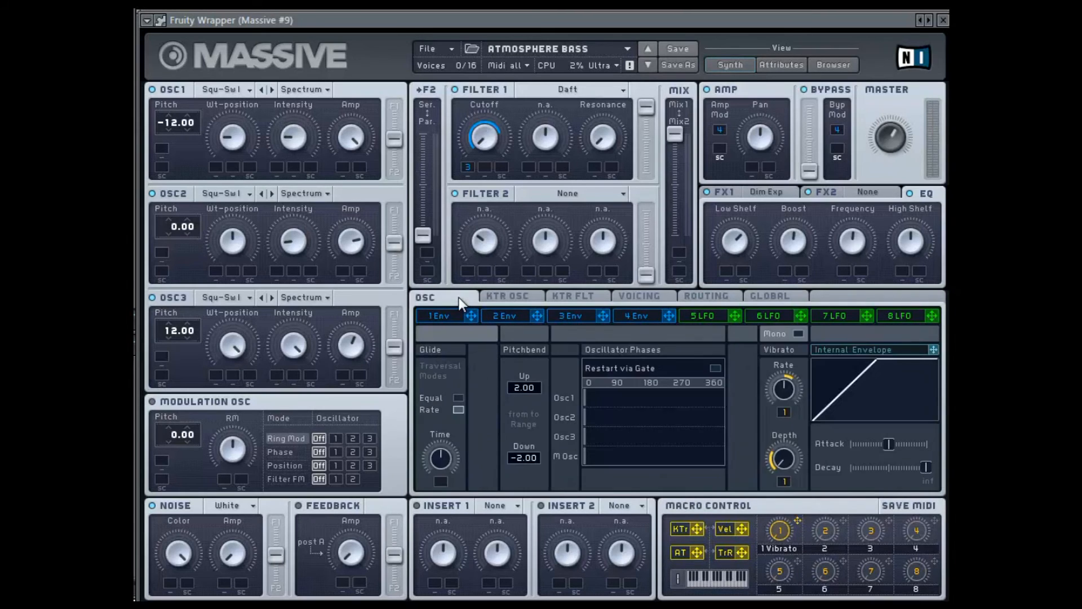
left_click(642, 319)
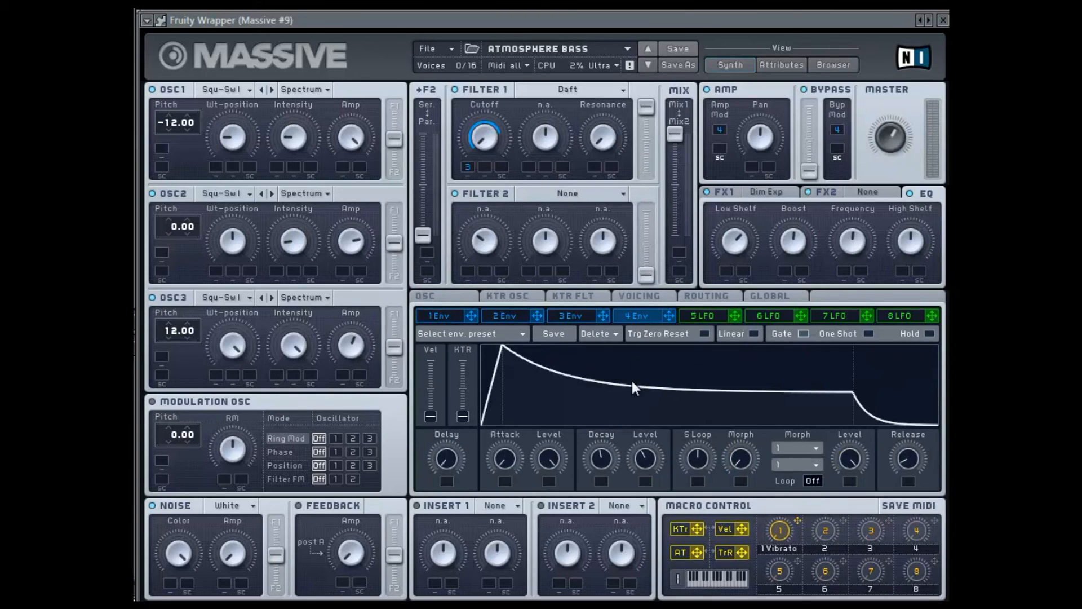